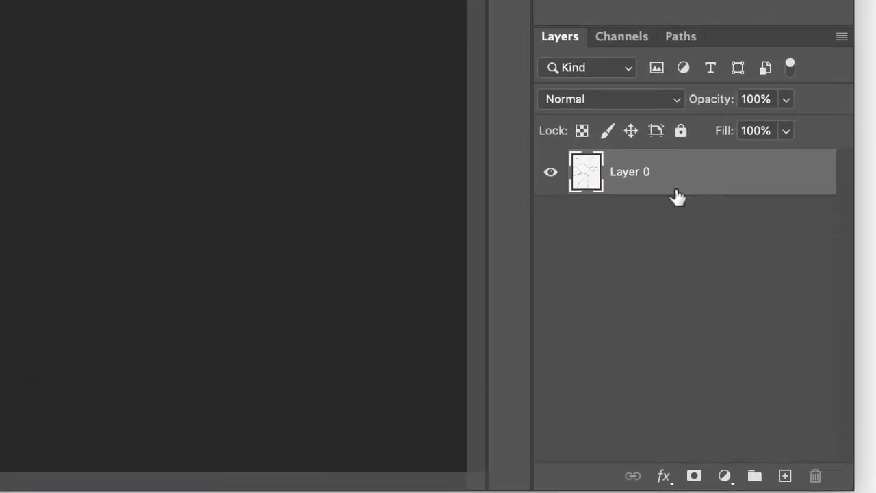
# Rename Layer 0 as scan.
pyautogui.doubleClick(630, 172)
pyautogui.write('scam')
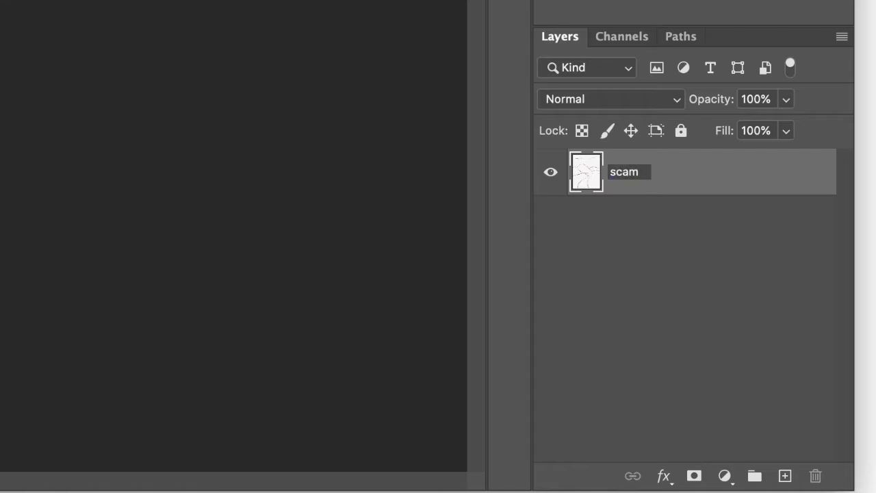
pyautogui.press('BackSpace')
pyautogui.write('n')
pyautogui.press('Return')
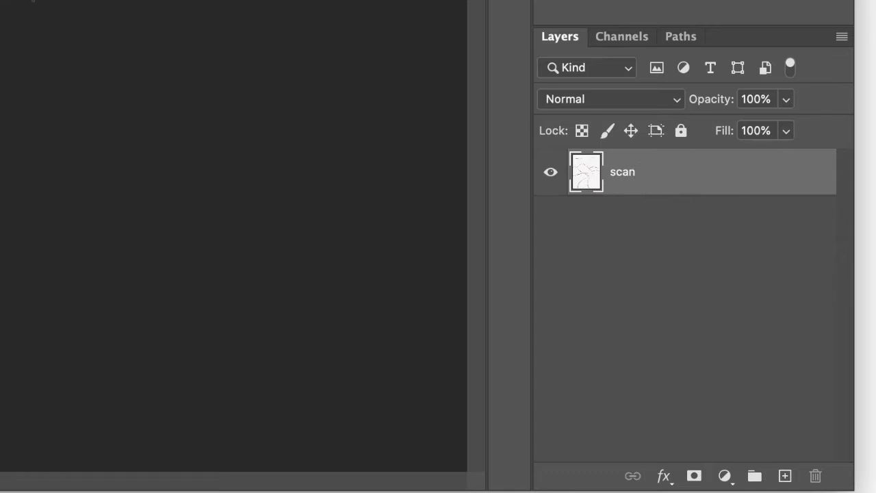
# Duplicate the scan layer and hide the original beneath the copy.
pyautogui.moveTo(689, 180); pyautogui.dragTo(785, 476)
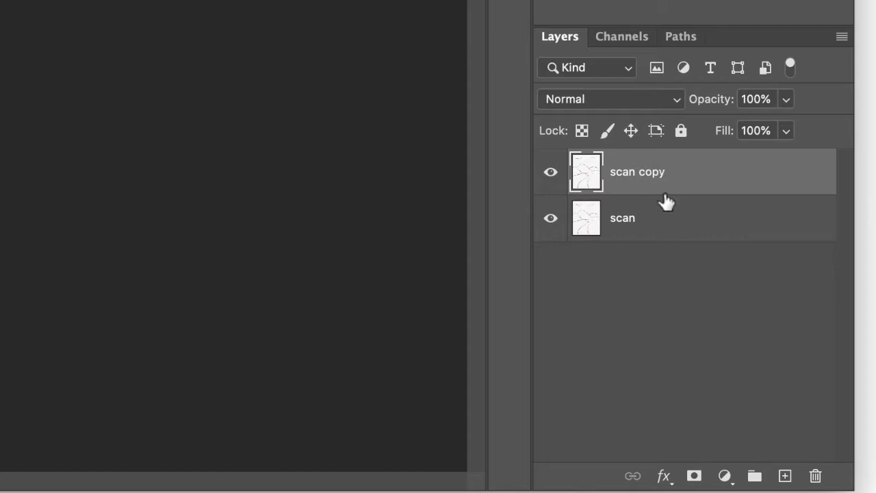
pyautogui.click(550, 220)
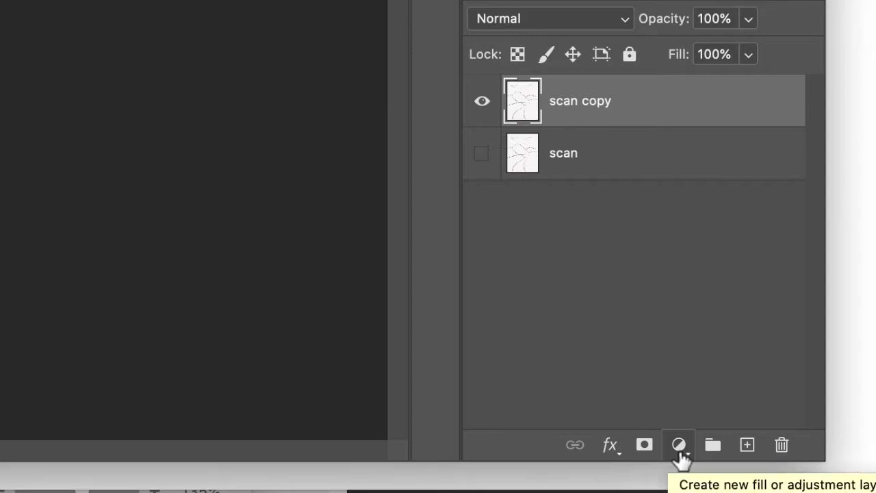
# Add a Levels adjustment layer above scan copy and lower the white input level to whiten the paper while keeping the pencil lines.
pyautogui.click(679, 447)
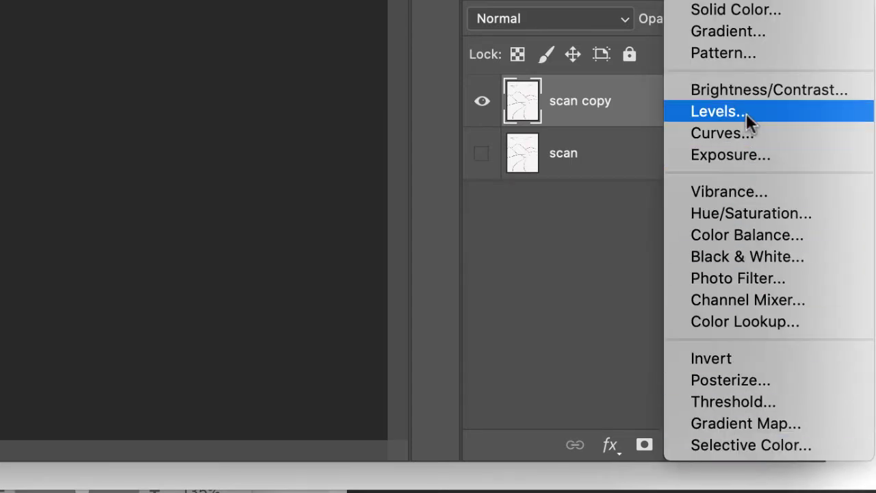
pyautogui.click(788, 109)
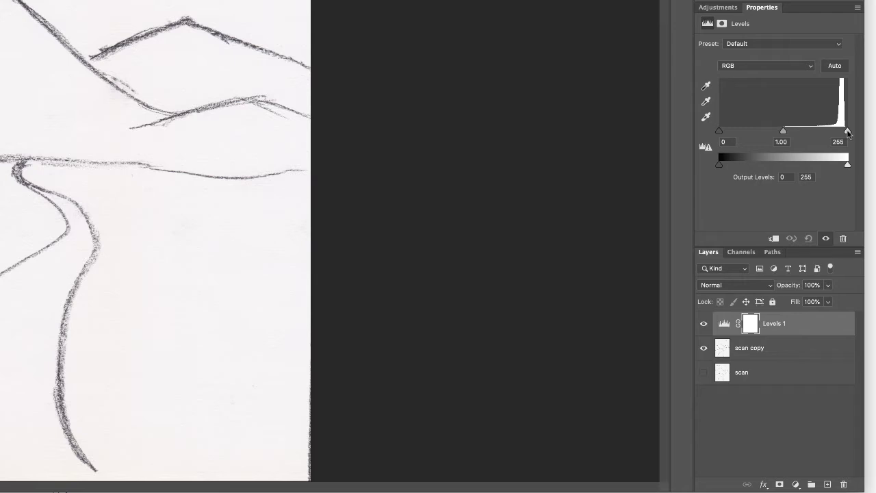
pyautogui.moveTo(848, 133); pyautogui.dragTo(856, 133)
pyautogui.moveTo(848, 133); pyautogui.dragTo(843, 133)
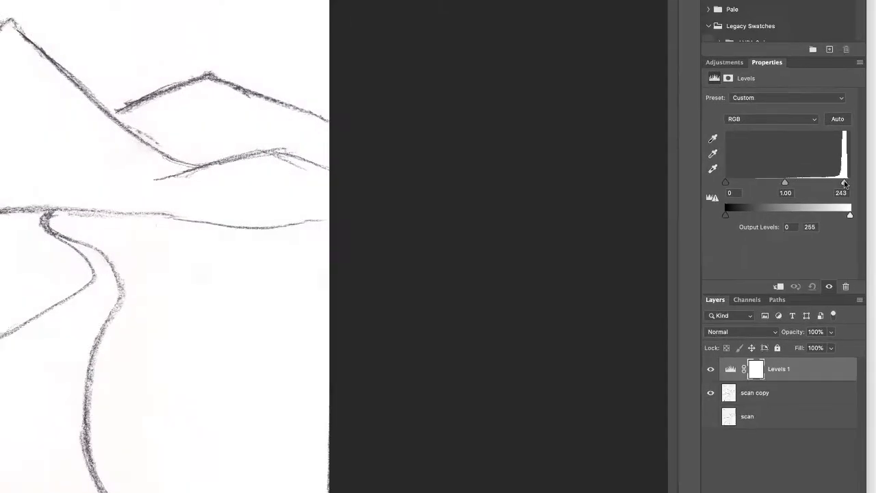
pyautogui.moveTo(846, 183); pyautogui.dragTo(842, 183)
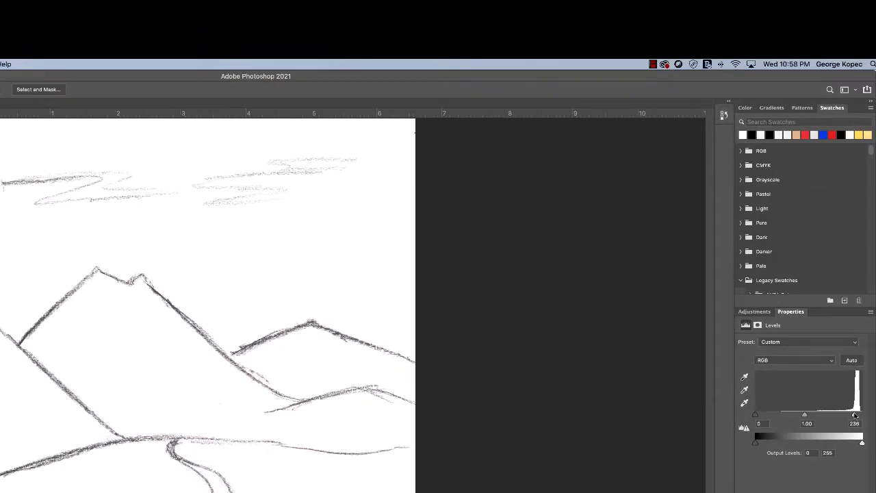
pyautogui.moveTo(855, 415); pyautogui.dragTo(854, 415)
pyautogui.moveTo(855, 416); pyautogui.dragTo(820, 415)
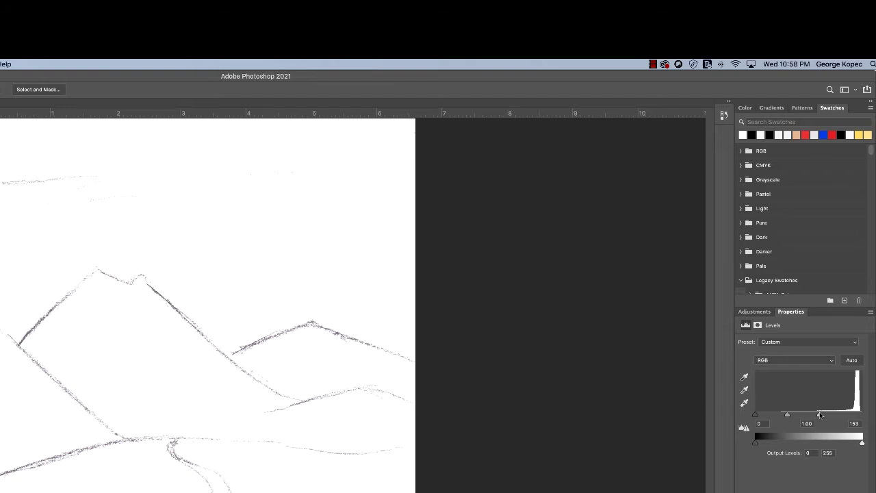
pyautogui.moveTo(821, 415); pyautogui.dragTo(867, 415)
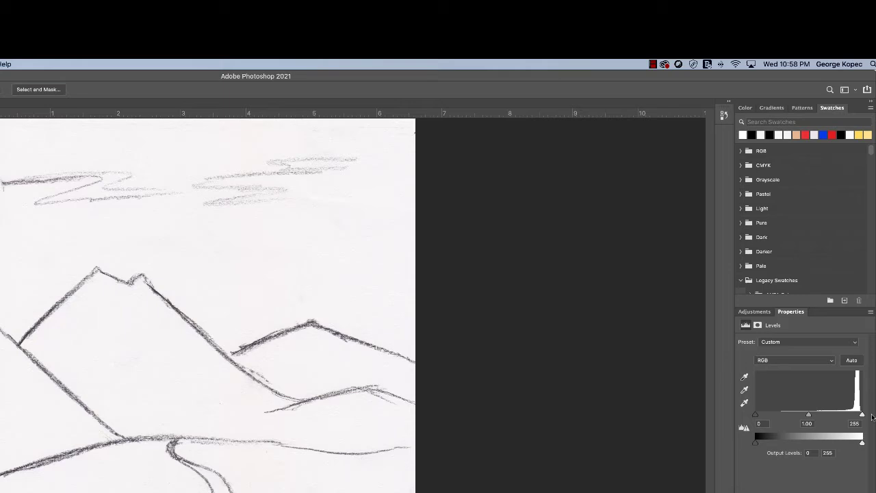
pyautogui.moveTo(861, 415); pyautogui.dragTo(858, 415)
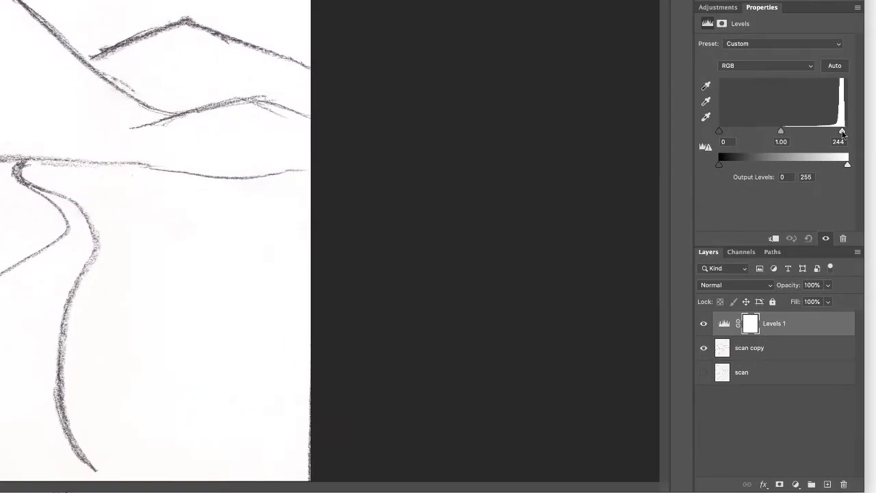
pyautogui.moveTo(845, 134); pyautogui.dragTo(833, 136)
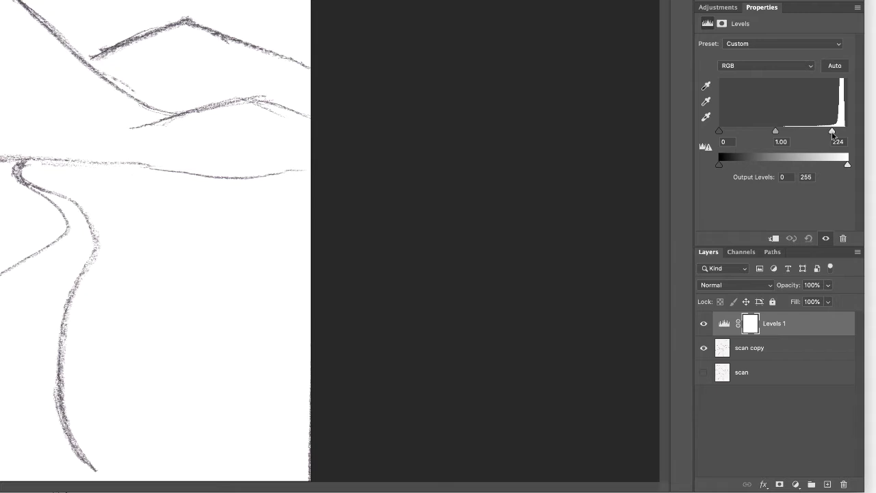
pyautogui.moveTo(834, 136); pyautogui.dragTo(843, 137)
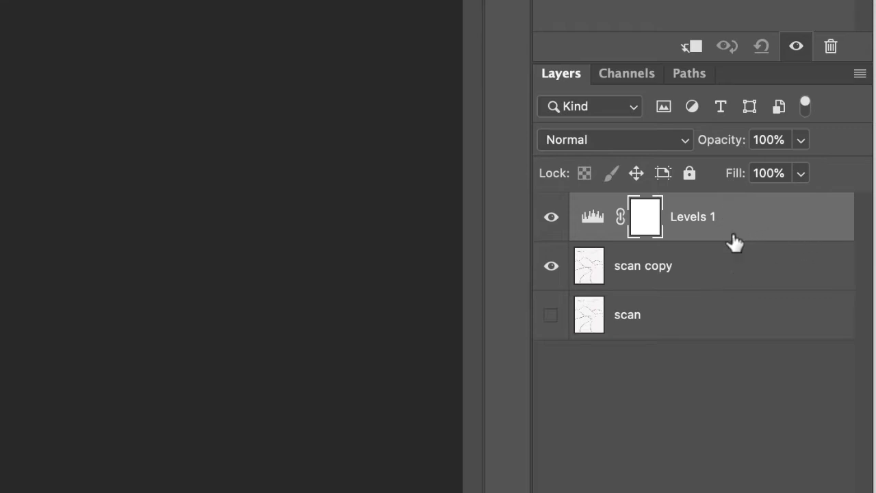
# Merge the Levels 1 adjustment layer with the scan copy layer.
pyautogui.keyDown('shift'); pyautogui.click(721, 271); pyautogui.keyUp('shift')
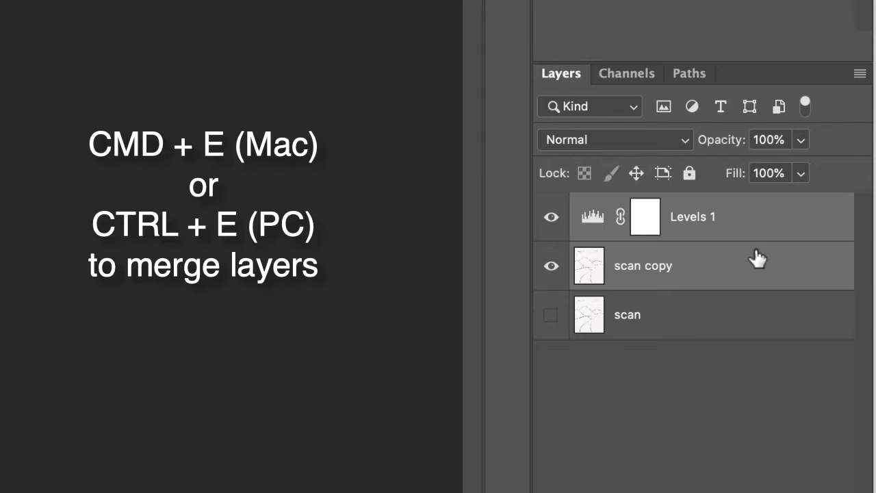
pyautogui.click(861, 75)
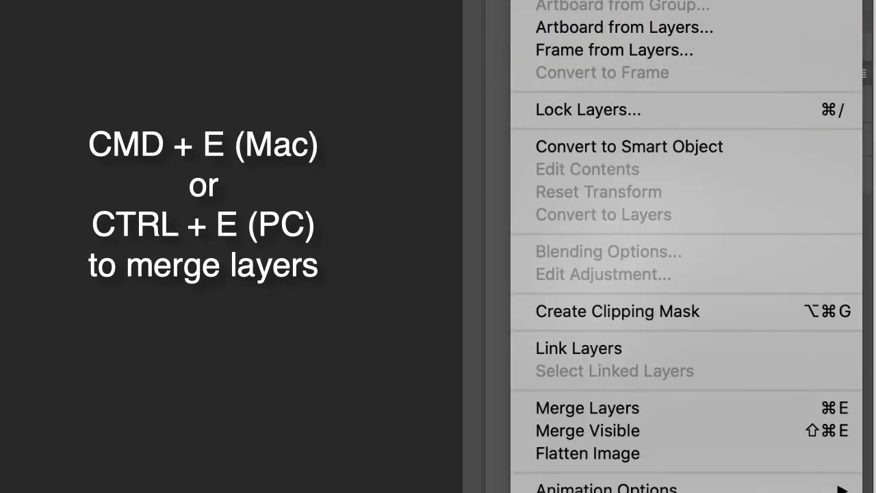
pyautogui.click(688, 407)
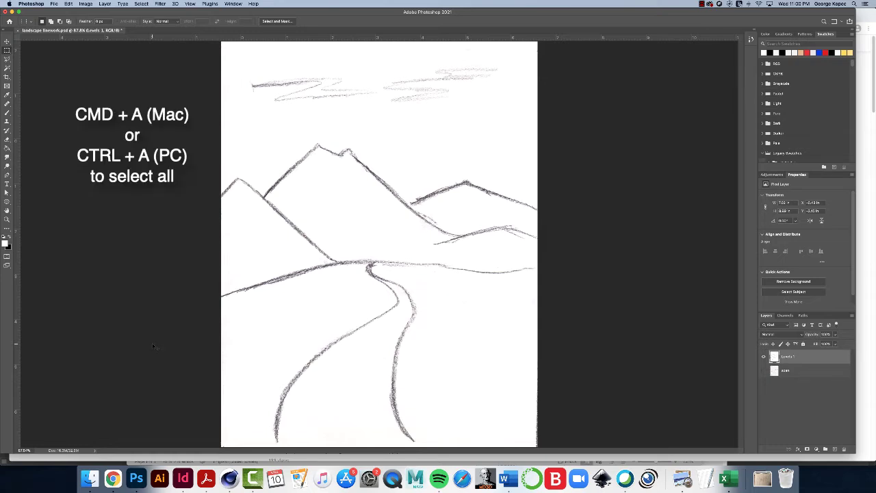
# Copy the entire merged drawing and paste it into a new alpha channel.
pyautogui.press('super+a')
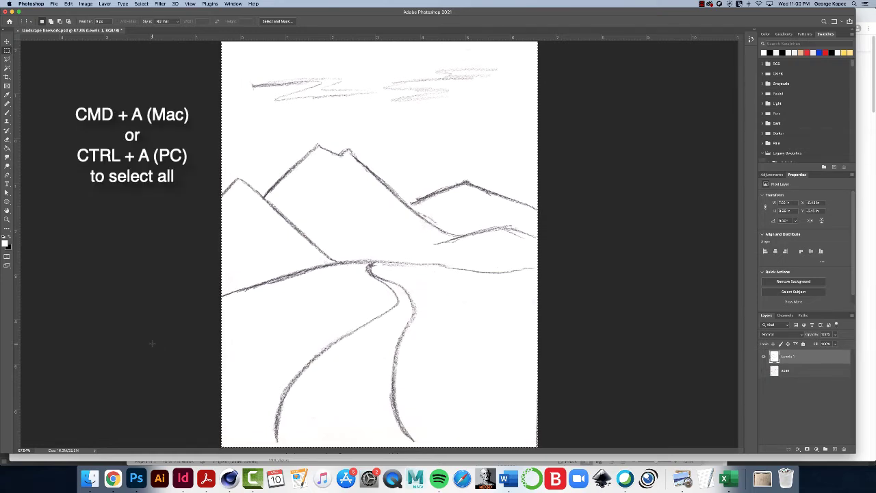
pyautogui.press('super+c')
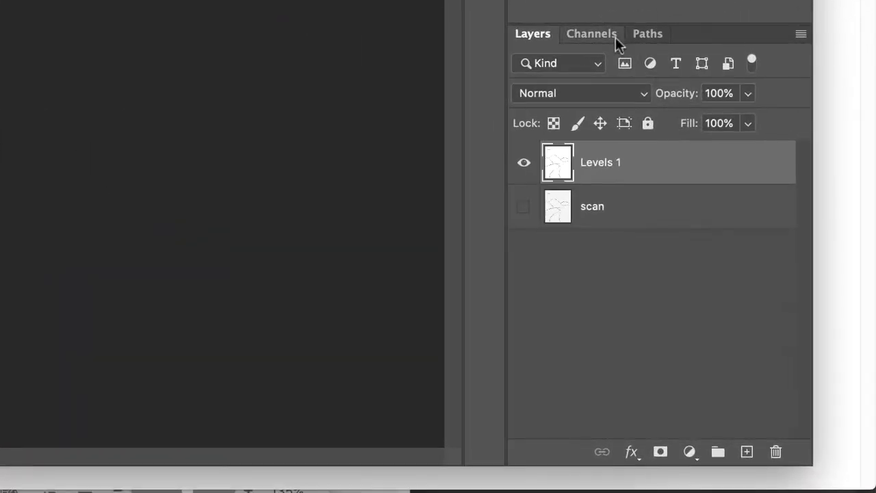
pyautogui.click(593, 34)
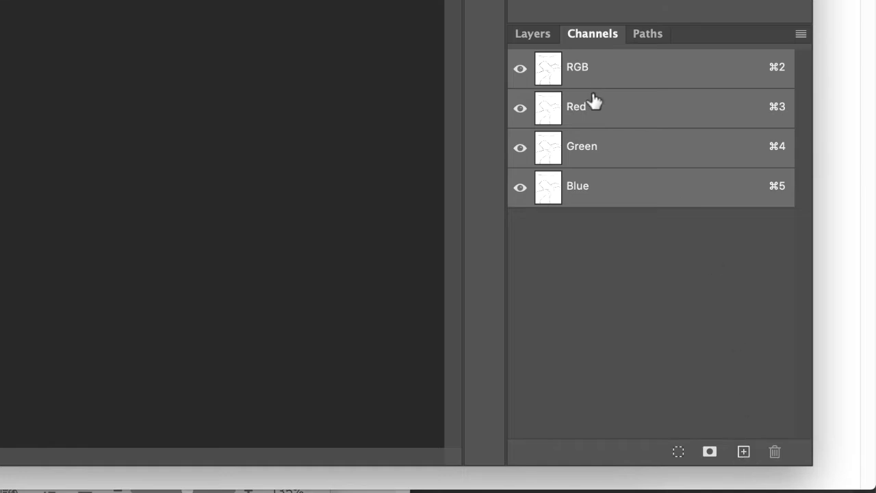
pyautogui.click(745, 453)
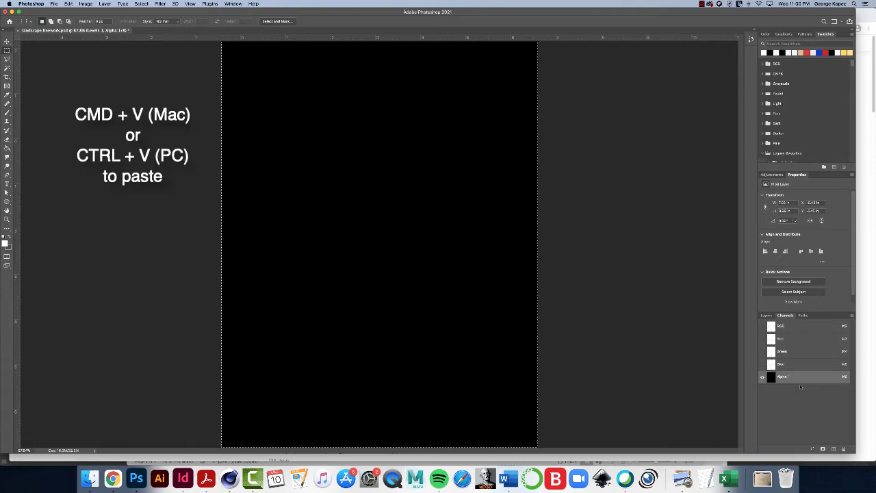
pyautogui.press('super+v')
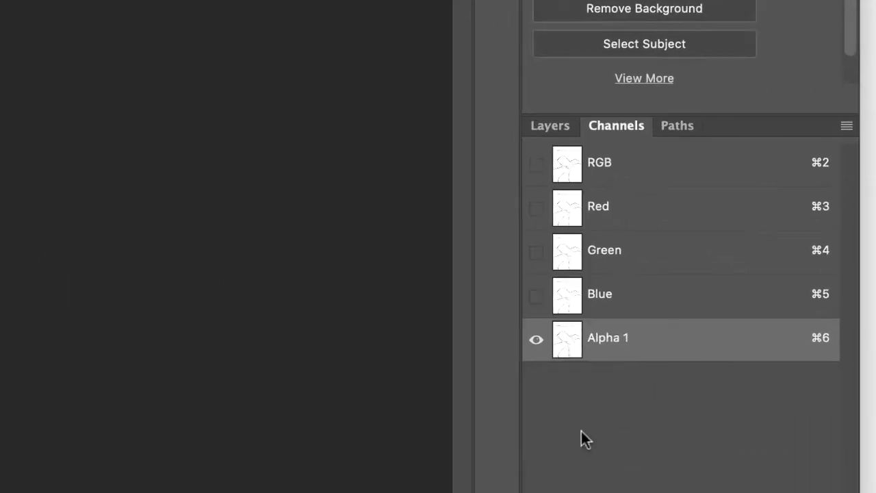
# Load the Alpha 1 channel as a selection and add a new layer above Levels 1.
pyautogui.keyDown('super'); pyautogui.click(624, 337); pyautogui.keyUp('super')
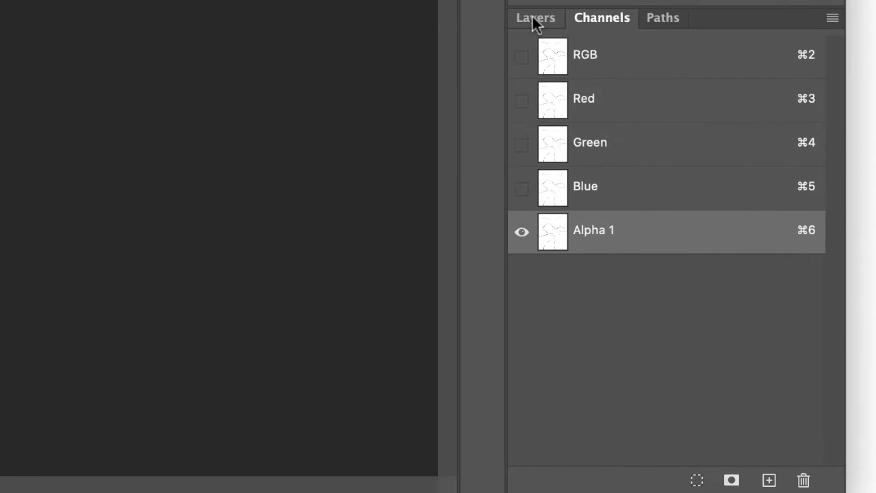
pyautogui.click(535, 20)
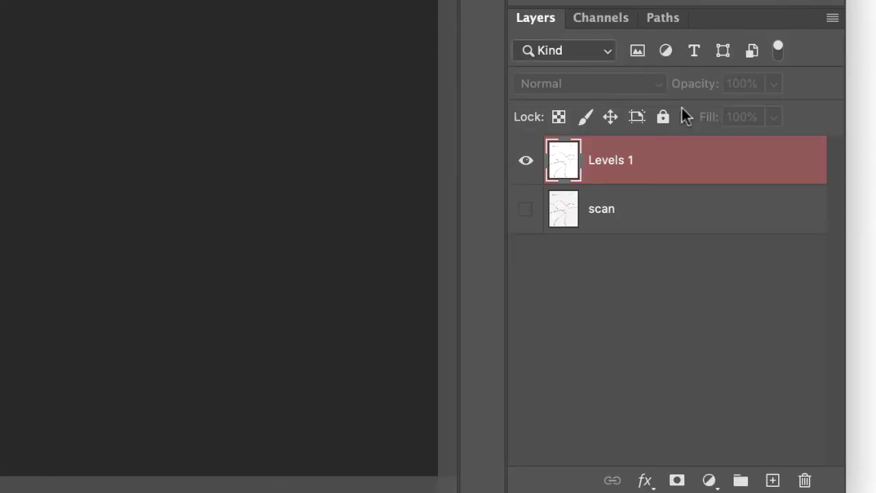
pyautogui.click(773, 482)
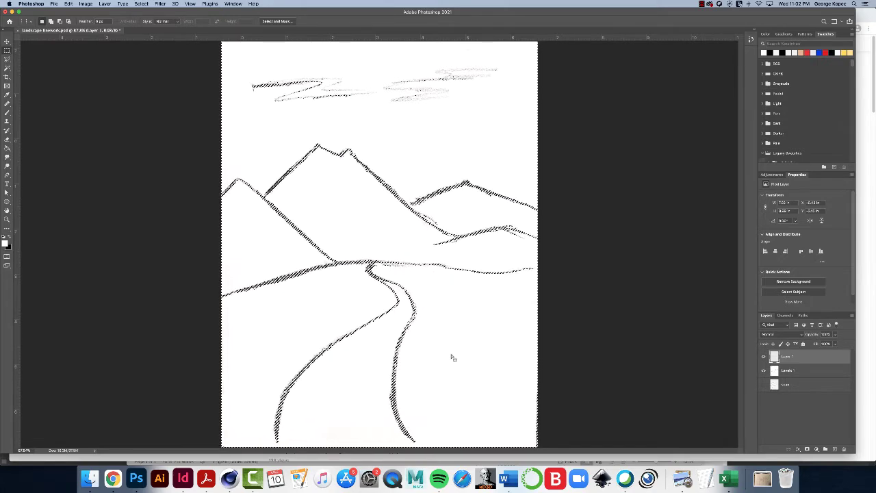
# Invert the selection to target the linework and fill it with black on the new layer.
pyautogui.click(144, 4)
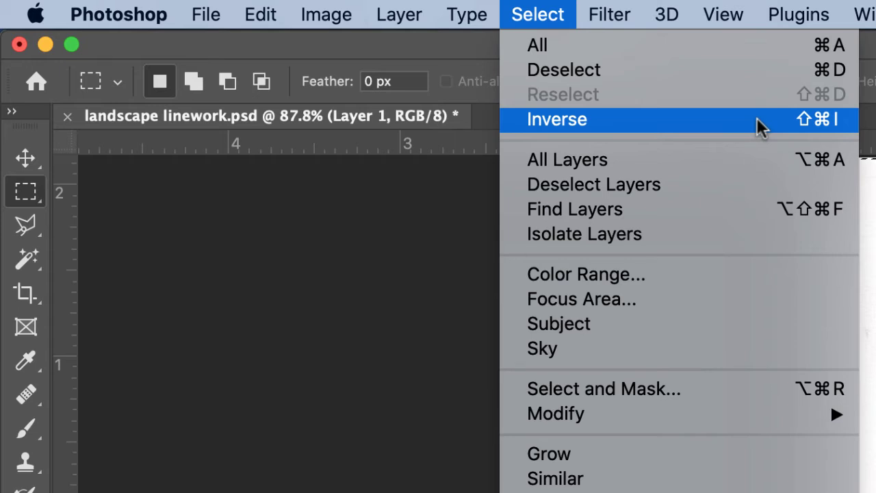
pyautogui.click(646, 132)
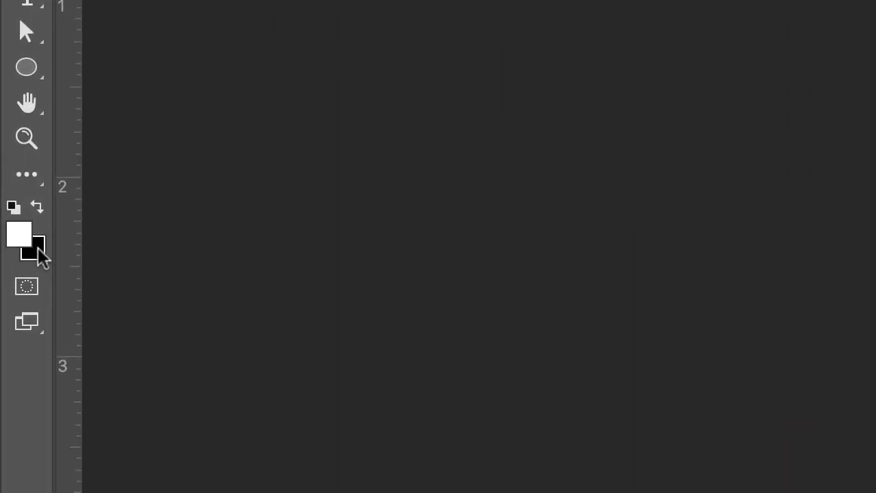
pyautogui.click(37, 207)
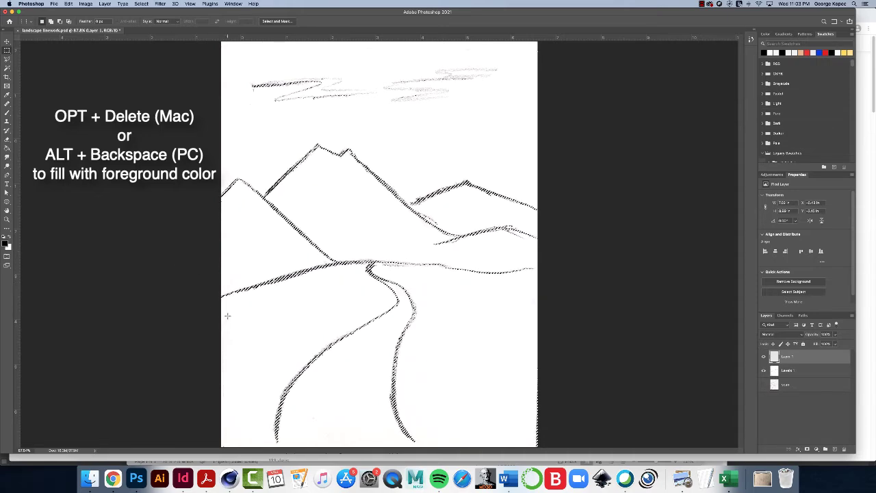
pyautogui.hotkey('alt', 'BackSpace')
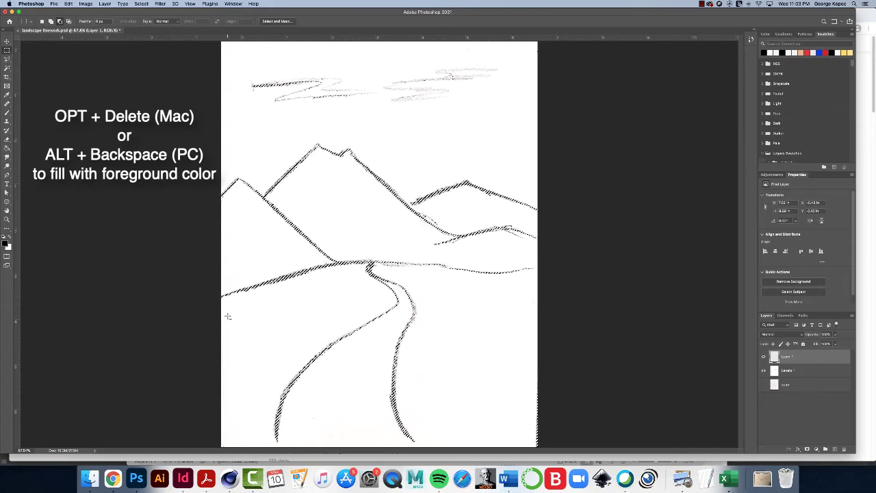
pyautogui.hotkey('alt', 'BackSpace')
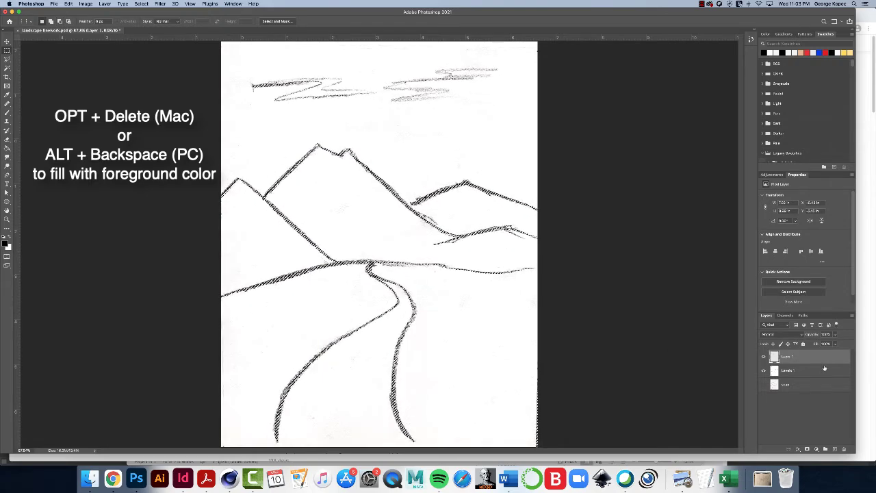
# Hide the Levels 1 layer and clear the selection.
pyautogui.click(765, 372)
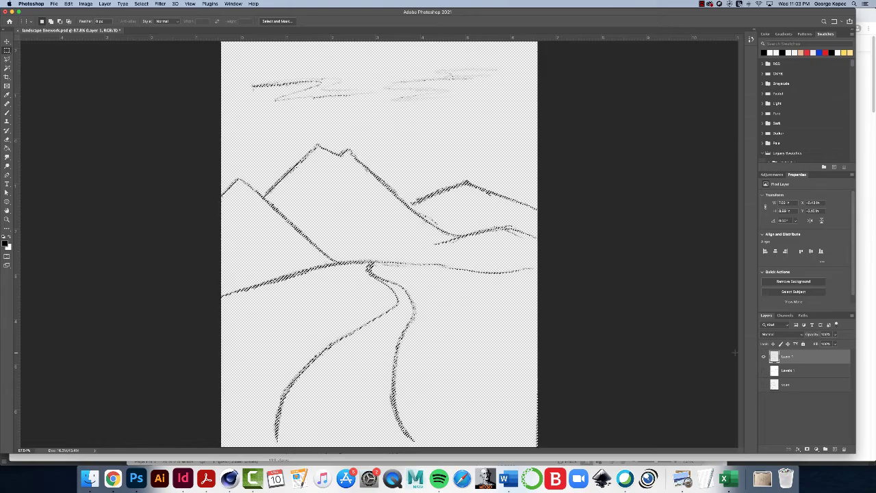
pyautogui.press('super+d')
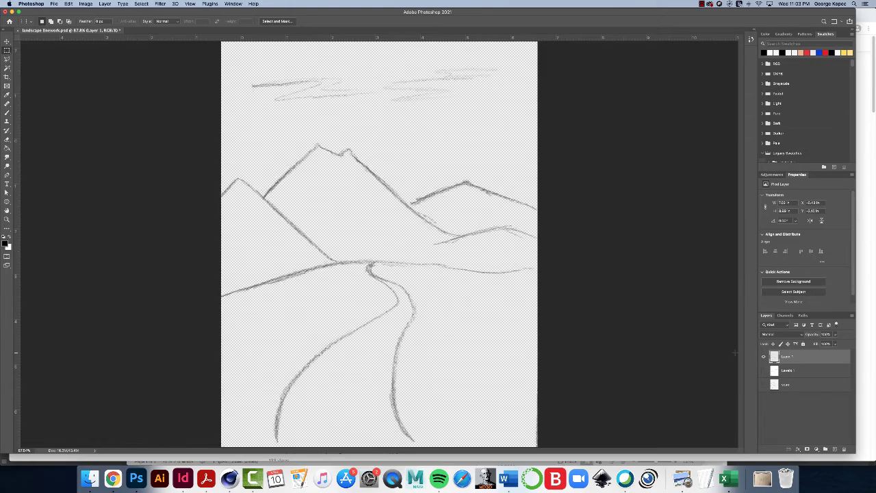
# Rename Layer 1, which holds the extracted linework, as lines.
pyautogui.click(790, 371)
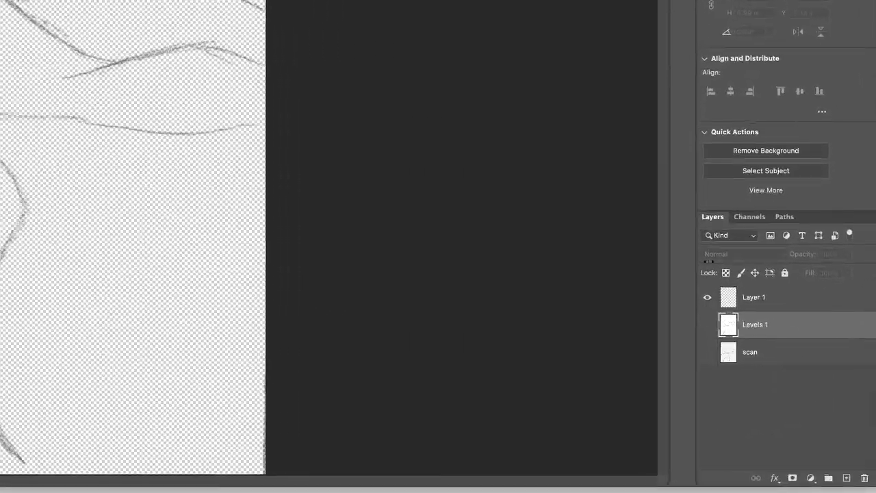
pyautogui.click(761, 298)
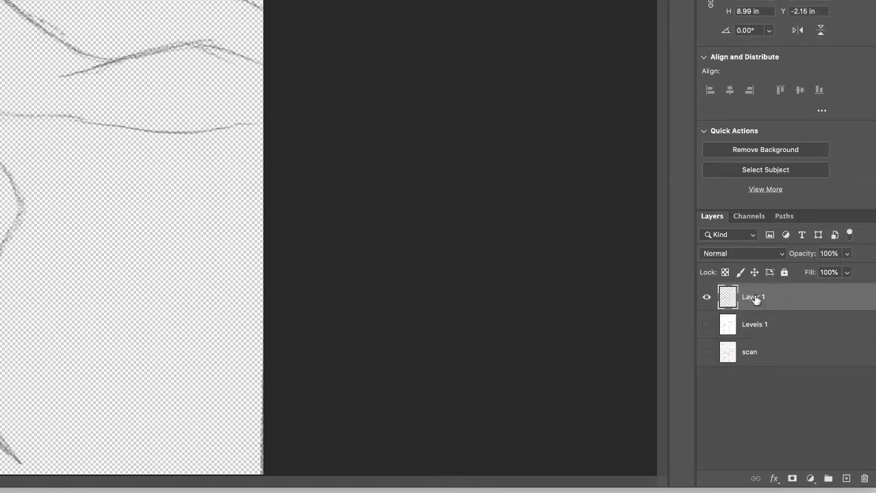
pyautogui.doubleClick(756, 297)
pyautogui.write('lines')
pyautogui.press('Return')
# Add a new empty layer between the lines and Levels 1 layers.
pyautogui.click(793, 327)
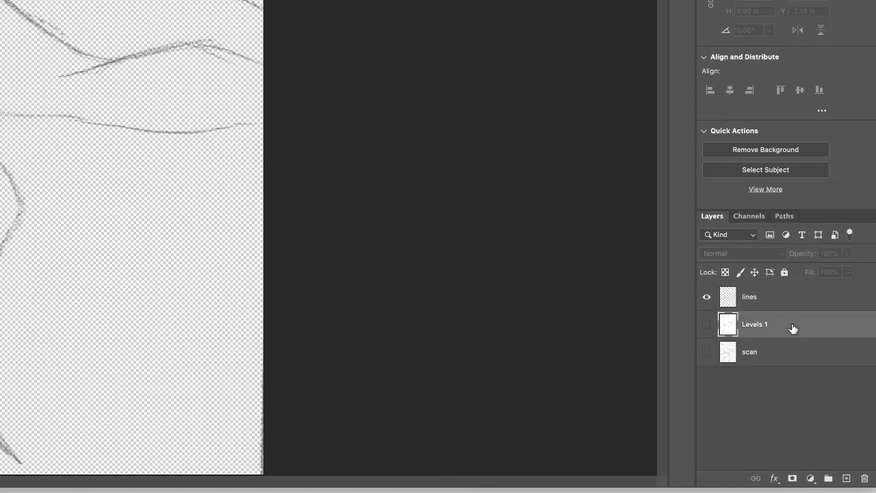
pyautogui.click(847, 479)
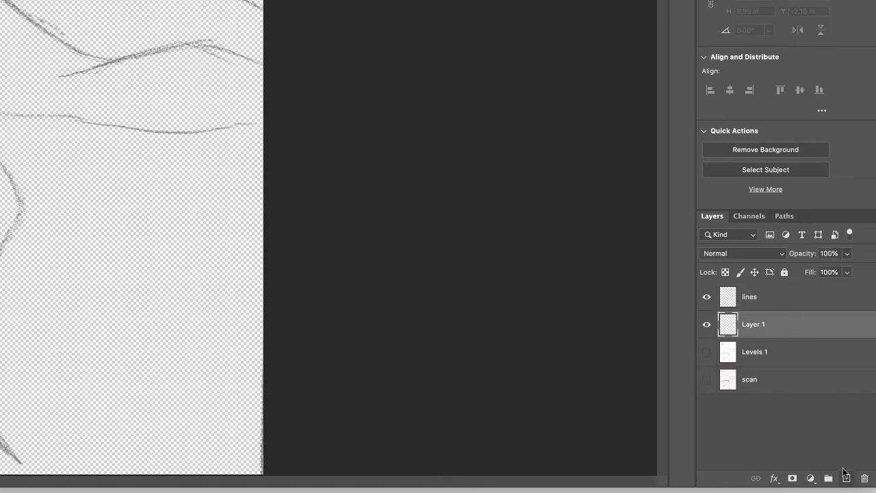
# Rename the new layer beneath lines as white and fill it with solid white.
pyautogui.doubleClick(754, 325)
pyautogui.write('white')
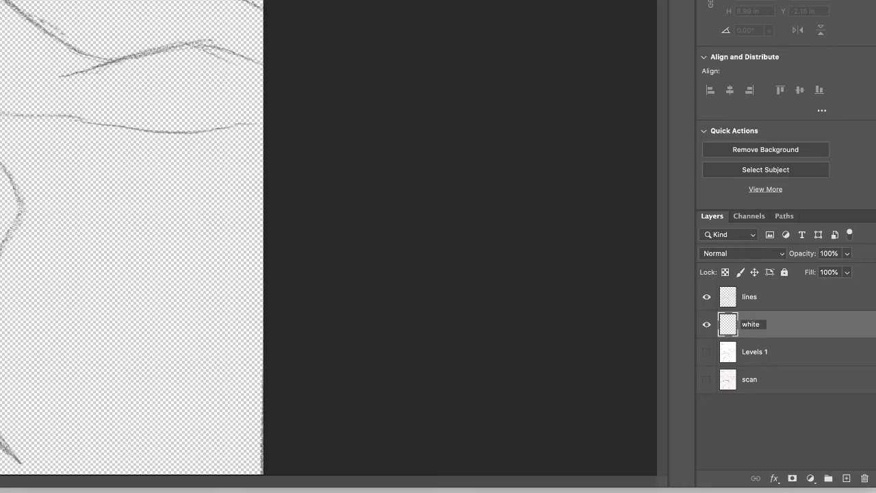
pyautogui.press('Return')
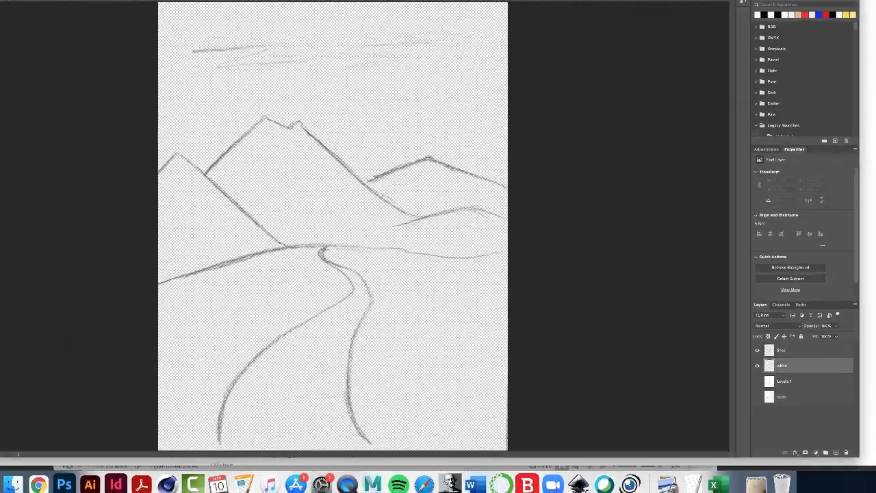
pyautogui.press('g')
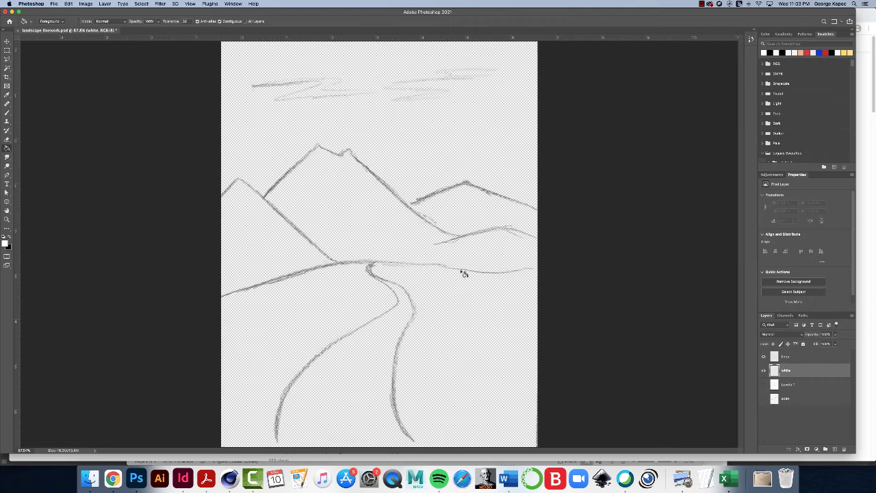
pyautogui.click(401, 234)
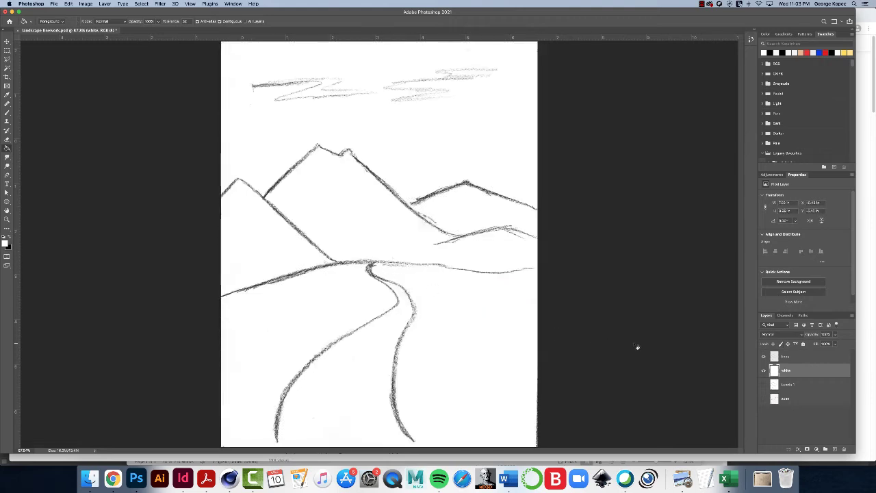
# Toggle the lines layer's visibility to compare the white page with and without the linework.
pyautogui.click(764, 357)
pyautogui.click(800, 359)
pyautogui.click(764, 358)
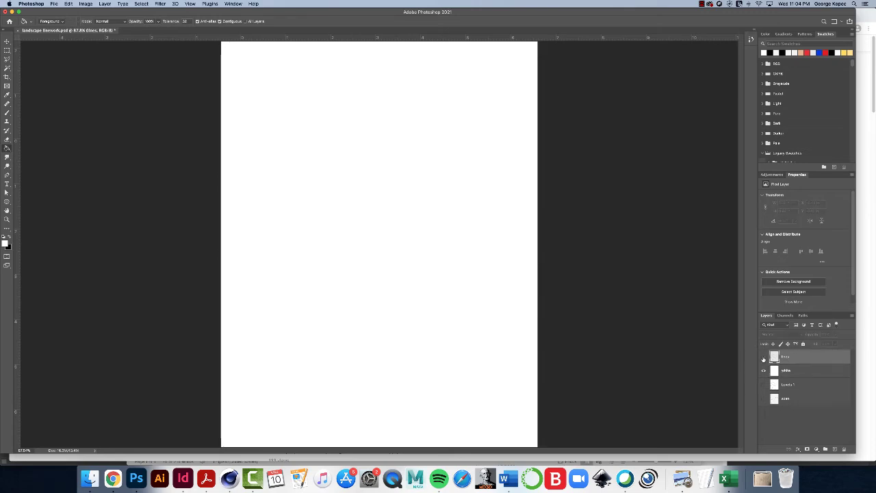
pyautogui.click(764, 358)
pyautogui.click(764, 357)
pyautogui.click(764, 358)
pyautogui.click(764, 358)
pyautogui.click(764, 357)
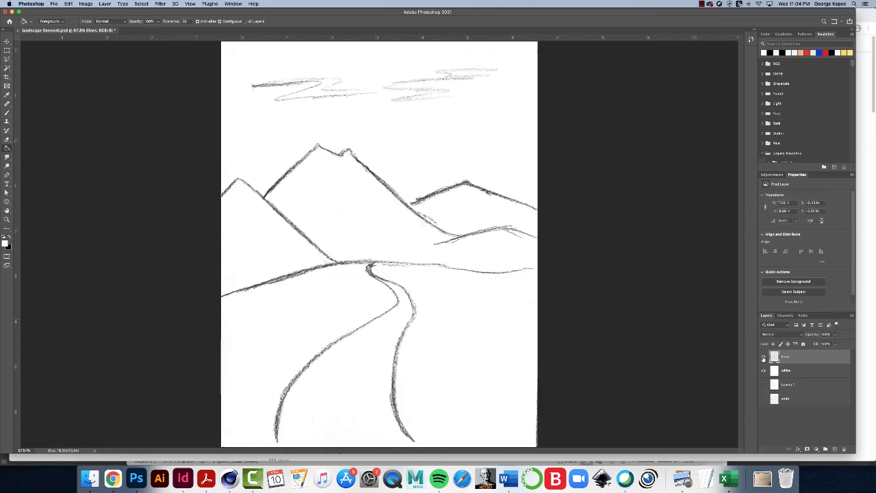
pyautogui.click(764, 358)
pyautogui.click(764, 357)
# Add a new empty layer directly above the white layer and name it color.
pyautogui.click(805, 376)
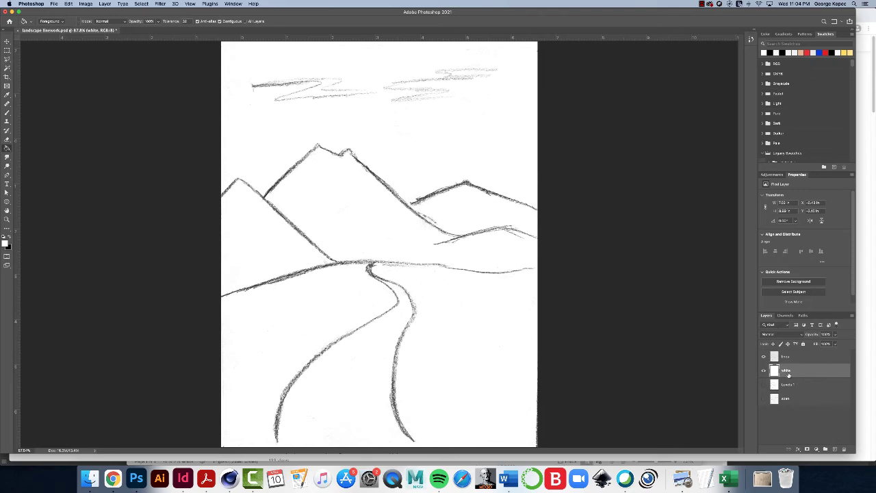
pyautogui.click(836, 449)
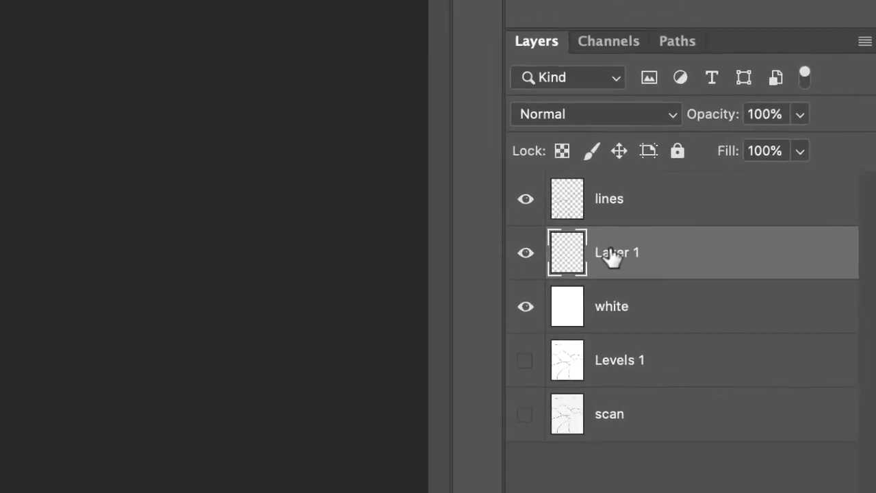
pyautogui.doubleClick(786, 368)
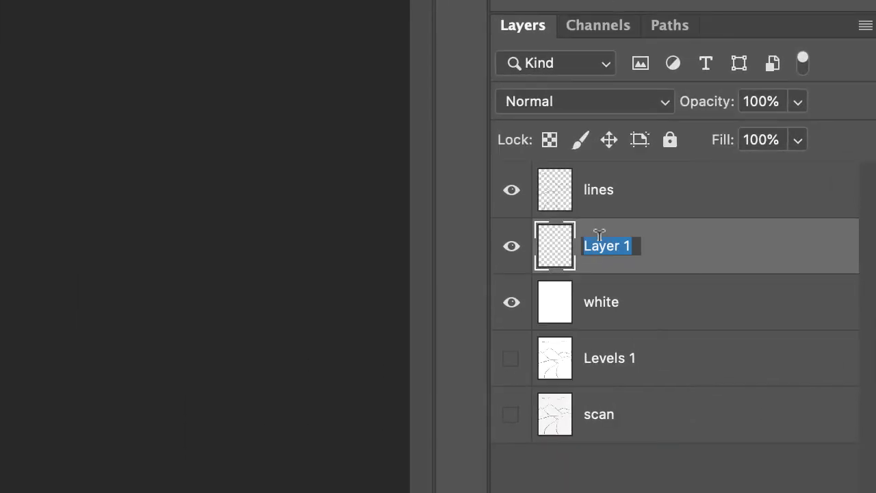
pyautogui.write('color')
pyautogui.press('Return')
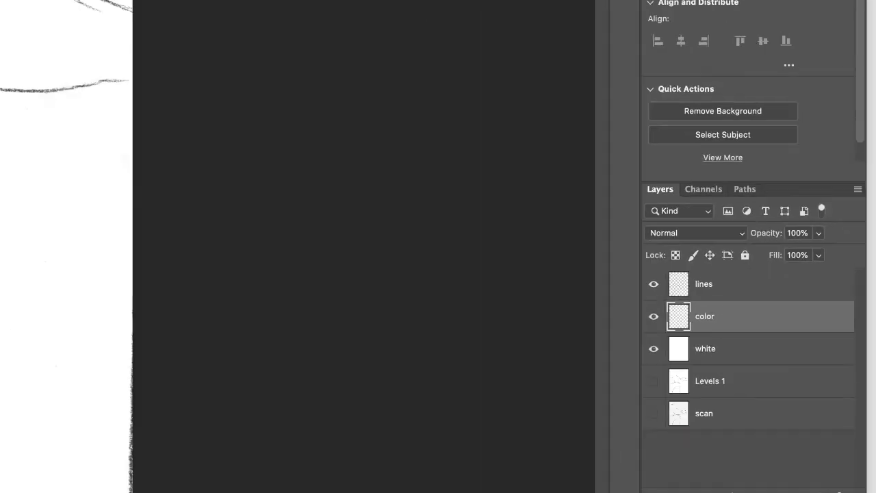
# Set the foreground color to a dark muted green.
pyautogui.click(5, 243)
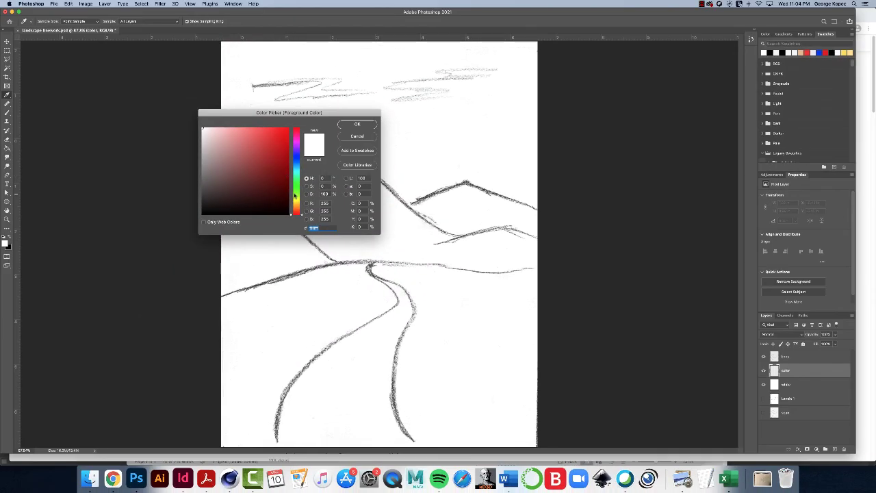
pyautogui.moveTo(295, 196); pyautogui.dragTo(297, 182)
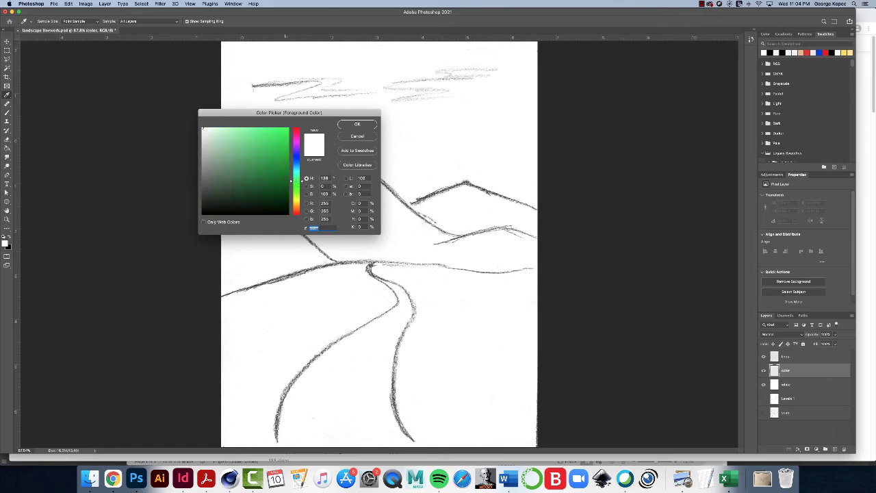
pyautogui.click(240, 185)
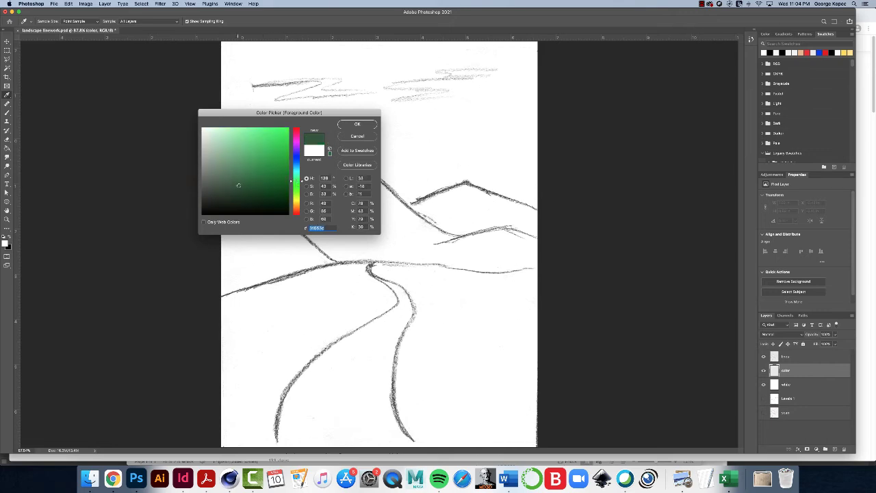
pyautogui.moveTo(238, 185)
pyautogui.mouseDown()
pyautogui.moveTo(231, 179)
pyautogui.moveTo(220, 192)
pyautogui.moveTo(228, 184)
pyautogui.mouseUp()
pyautogui.click(359, 126)
# Paint green along the right edge of the road and below the horizon on the color layer with a Soft Round brush.
pyautogui.press('g')
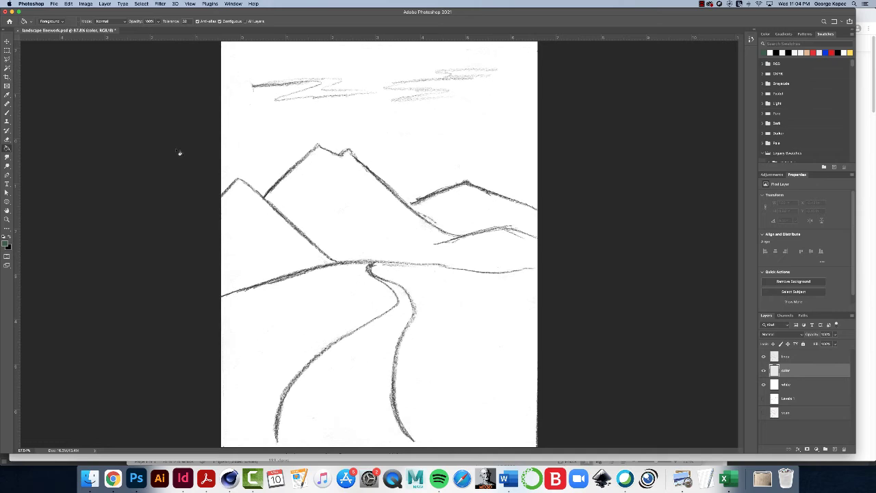
pyautogui.press('b')
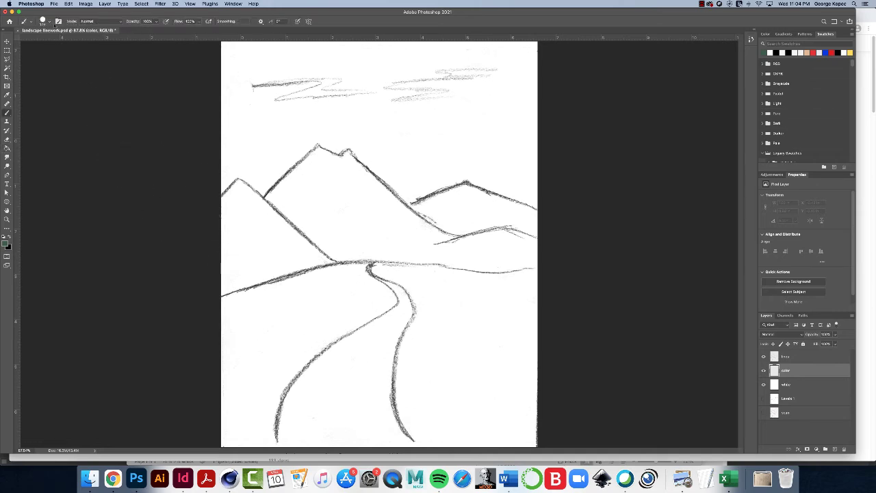
pyautogui.click(49, 25)
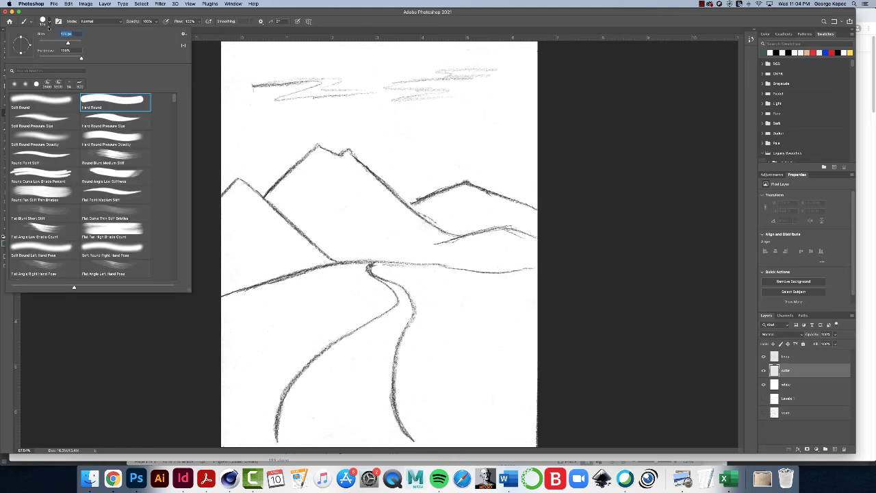
pyautogui.click(43, 98)
pyautogui.click(172, 334)
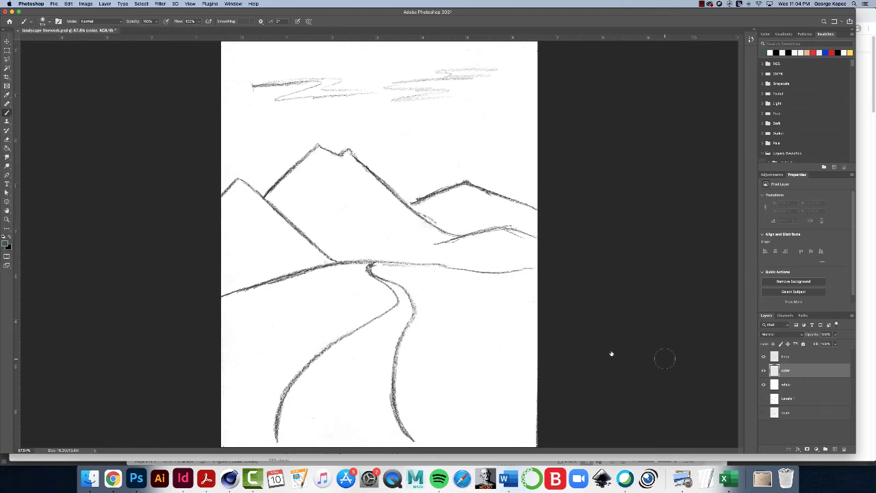
pyautogui.moveTo(430, 309)
pyautogui.mouseDown()
pyautogui.moveTo(407, 319)
pyautogui.moveTo(424, 324)
pyautogui.moveTo(407, 285)
pyautogui.moveTo(421, 295)
pyautogui.moveTo(420, 313)
pyautogui.moveTo(421, 281)
pyautogui.moveTo(491, 283)
pyautogui.moveTo(398, 275)
pyautogui.moveTo(421, 303)
pyautogui.moveTo(401, 369)
pyautogui.moveTo(404, 361)
pyautogui.moveTo(400, 402)
pyautogui.moveTo(420, 439)
pyautogui.mouseUp()
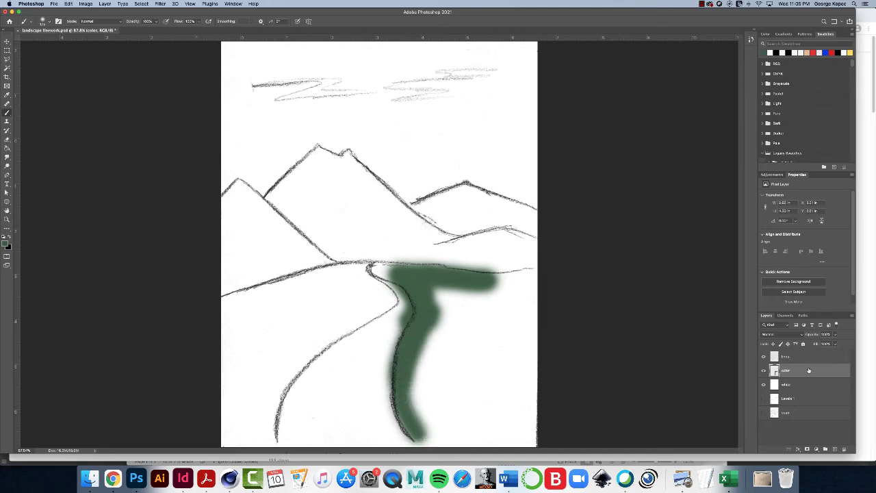
# Add a Hue/Saturation adjustment above the color layer, slightly reducing the saturation and raising the lightness to about +32.
pyautogui.click(817, 449)
pyautogui.click(835, 387)
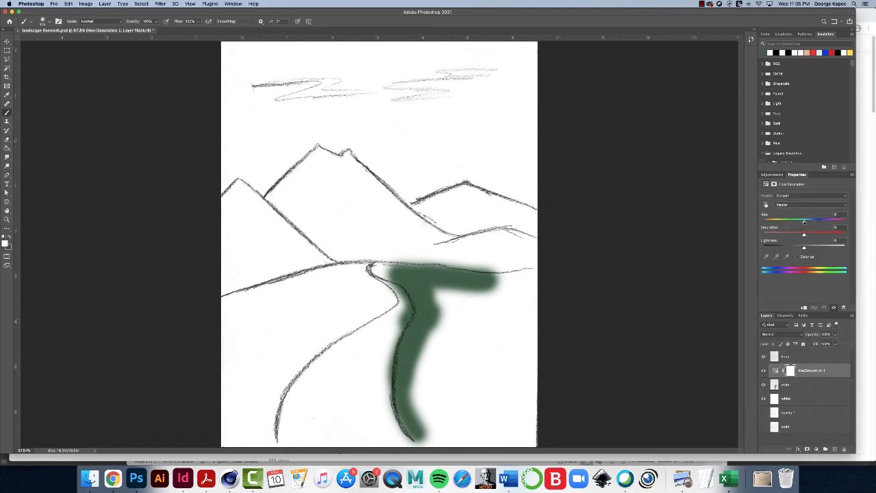
pyautogui.moveTo(804, 235)
pyautogui.mouseDown()
pyautogui.moveTo(778, 236)
pyautogui.moveTo(810, 235)
pyautogui.mouseUp()
pyautogui.moveTo(807, 248); pyautogui.dragTo(814, 248)
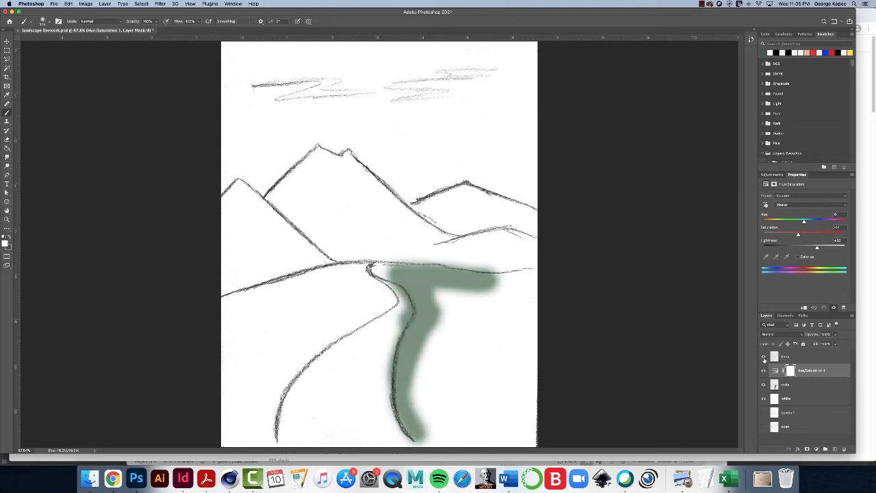
# Hide and show the lines layer to check the adjusted green paint separately from the linework.
pyautogui.click(764, 358)
pyautogui.click(765, 357)
pyautogui.click(764, 358)
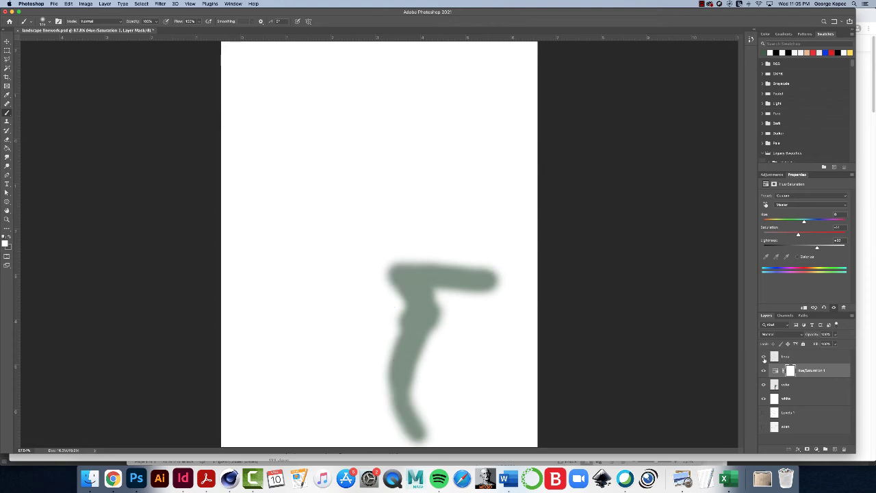
pyautogui.click(764, 358)
pyautogui.click(764, 357)
pyautogui.click(764, 357)
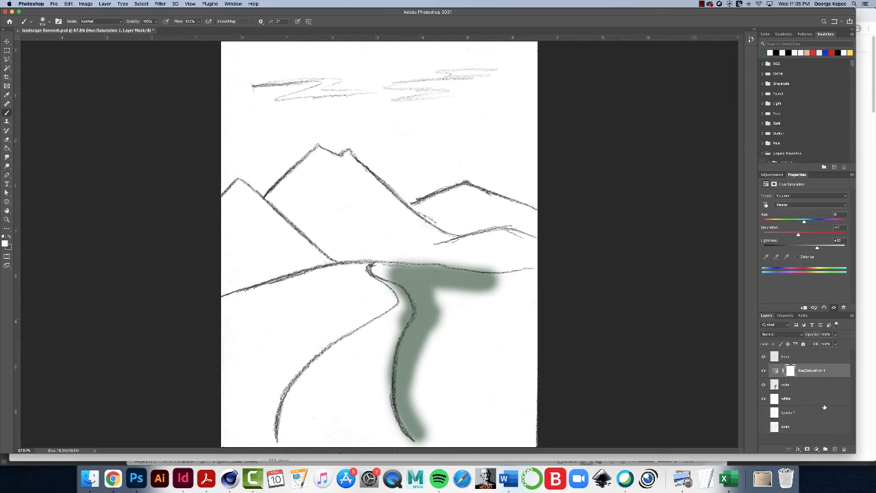
# Add a new layer above the Hue/Saturation adjustment and name it sky.
pyautogui.click(835, 450)
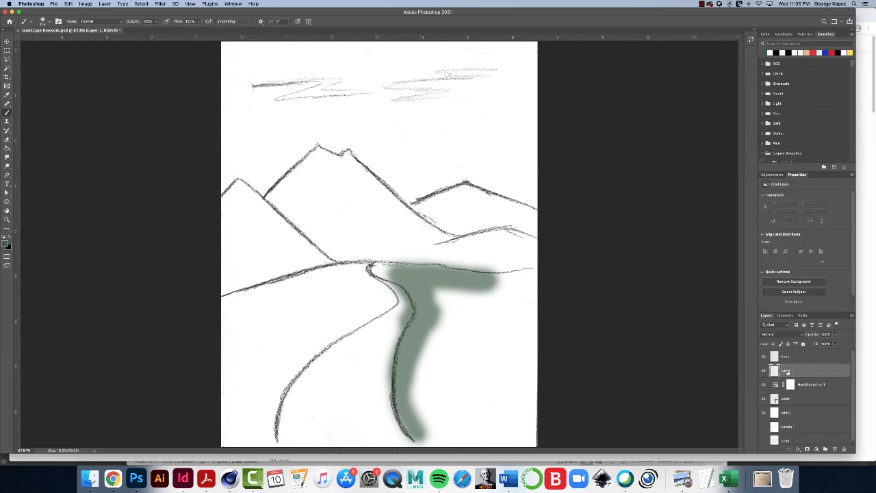
pyautogui.write('r')
pyautogui.write('ky')
pyautogui.press('Return')
# Set the foreground color to a soft grayish blue.
pyautogui.click(5, 241)
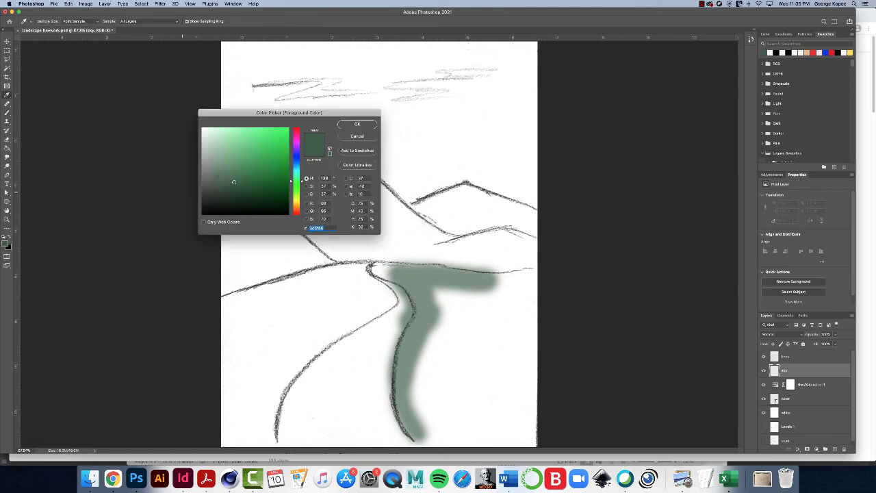
pyautogui.moveTo(302, 182); pyautogui.dragTo(301, 166)
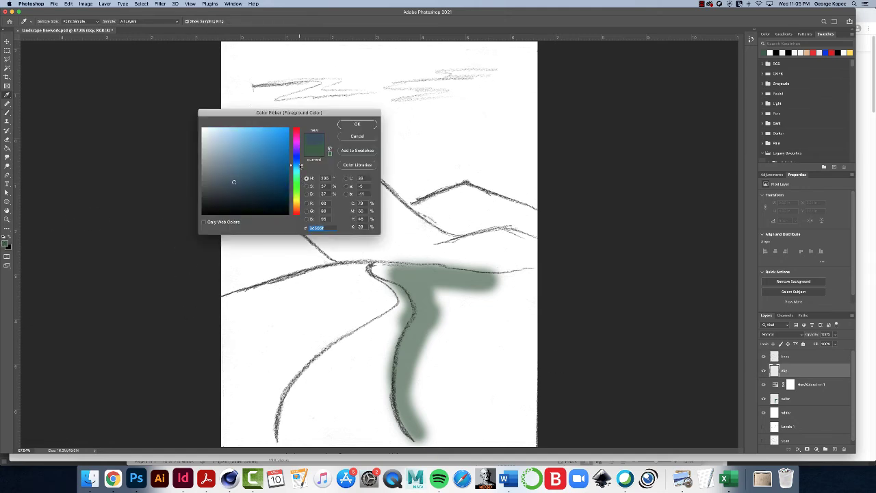
pyautogui.click(245, 136)
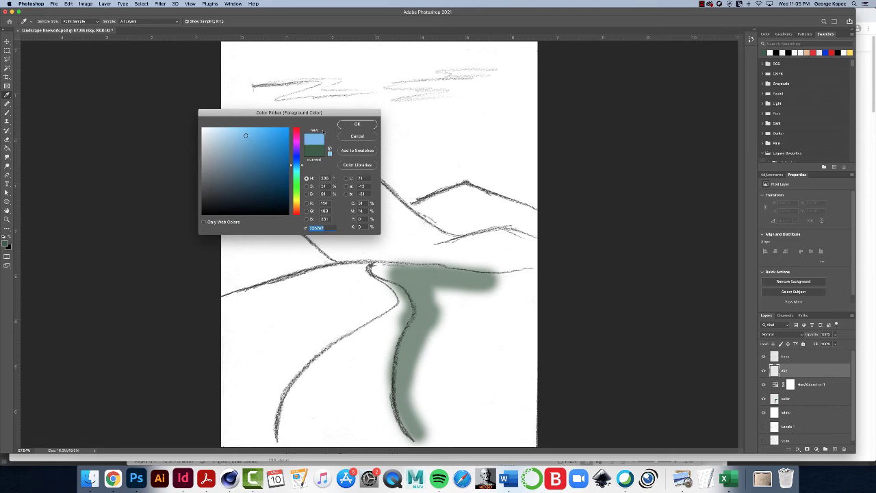
pyautogui.click(250, 145)
pyautogui.click(235, 148)
pyautogui.click(223, 150)
pyautogui.click(355, 124)
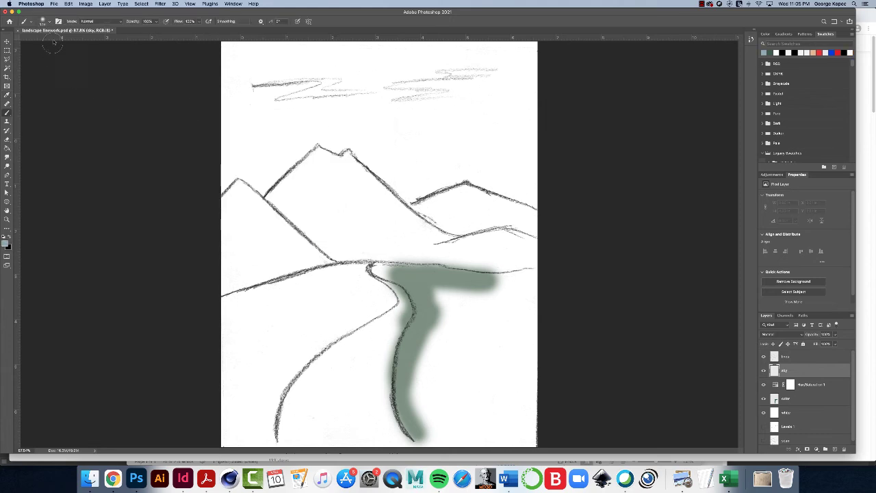
# Paint blue washes across the sky above the mountains using a Soft Round Pressure Opacity brush at about one-third opacity.
pyautogui.click(50, 23)
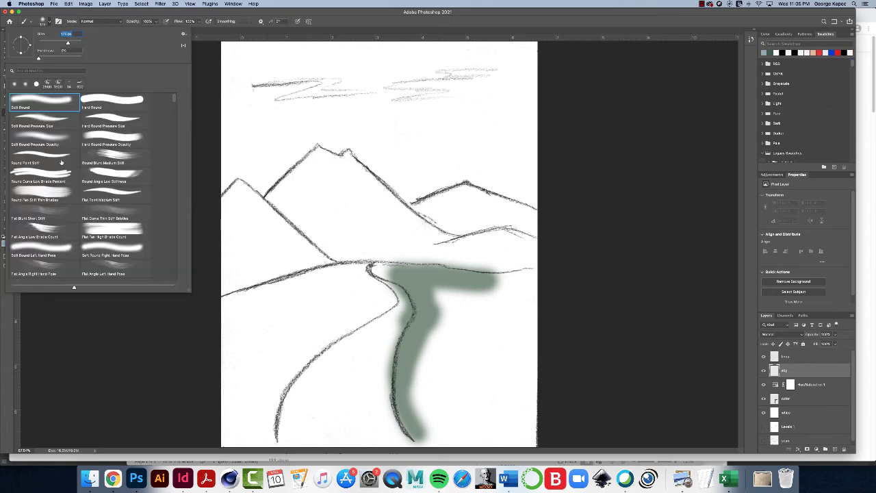
pyautogui.click(49, 119)
pyautogui.click(59, 141)
pyautogui.click(96, 302)
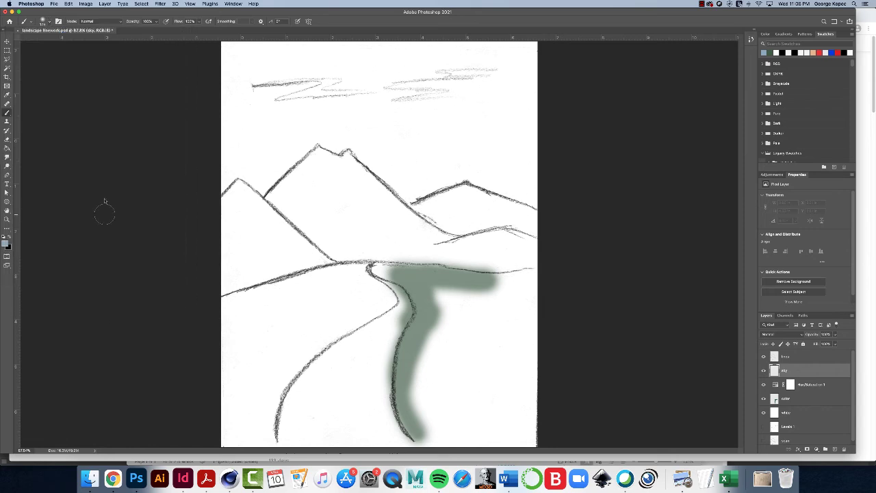
pyautogui.click(164, 21)
pyautogui.moveTo(159, 31); pyautogui.dragTo(132, 31)
pyautogui.moveTo(220, 63)
pyautogui.mouseDown()
pyautogui.moveTo(494, 71)
pyautogui.moveTo(284, 76)
pyautogui.moveTo(486, 88)
pyautogui.moveTo(383, 93)
pyautogui.moveTo(359, 108)
pyautogui.moveTo(500, 113)
pyautogui.moveTo(365, 107)
pyautogui.moveTo(407, 101)
pyautogui.moveTo(392, 91)
pyautogui.moveTo(506, 97)
pyautogui.moveTo(476, 116)
pyautogui.moveTo(396, 135)
pyautogui.moveTo(373, 153)
pyautogui.moveTo(407, 177)
pyautogui.moveTo(492, 172)
pyautogui.moveTo(506, 180)
pyautogui.moveTo(455, 160)
pyautogui.moveTo(446, 141)
pyautogui.moveTo(354, 130)
pyautogui.mouseUp()
pyautogui.moveTo(273, 121)
pyautogui.mouseDown()
pyautogui.moveTo(422, 113)
pyautogui.moveTo(443, 130)
pyautogui.moveTo(479, 133)
pyautogui.moveTo(493, 106)
pyautogui.moveTo(515, 98)
pyautogui.moveTo(412, 129)
pyautogui.moveTo(439, 157)
pyautogui.moveTo(346, 121)
pyautogui.moveTo(287, 126)
pyautogui.moveTo(341, 140)
pyautogui.moveTo(274, 144)
pyautogui.moveTo(264, 169)
pyautogui.moveTo(254, 171)
pyautogui.moveTo(275, 127)
pyautogui.moveTo(247, 116)
pyautogui.moveTo(319, 137)
pyautogui.moveTo(260, 133)
pyautogui.mouseUp()
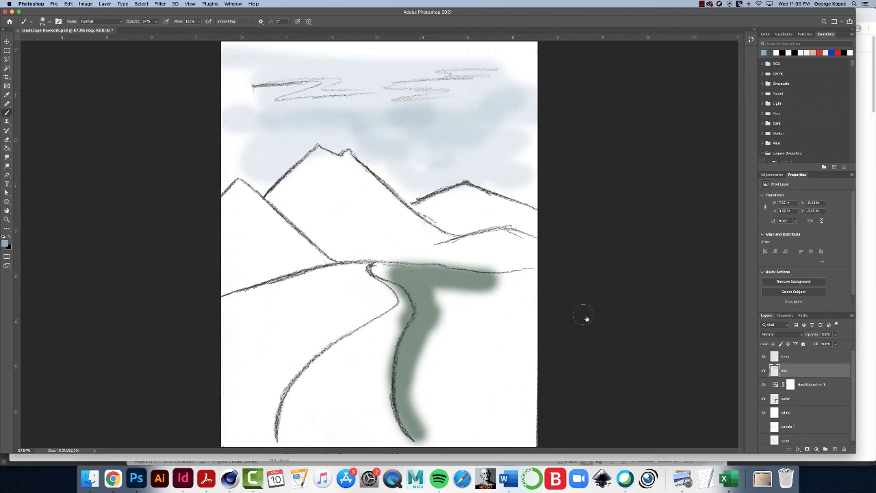
# Hide the sky, Hue/Saturation and color layers, leaving the lines and white layers shown.
pyautogui.click(764, 357)
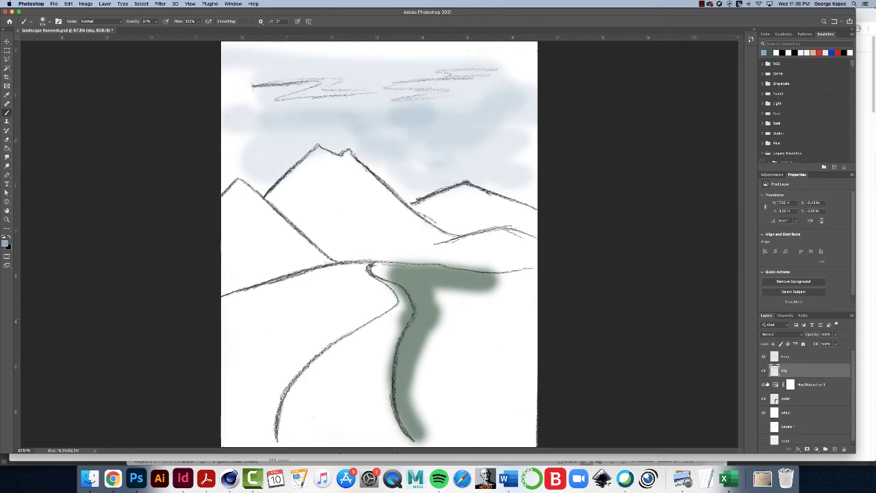
pyautogui.click(764, 398)
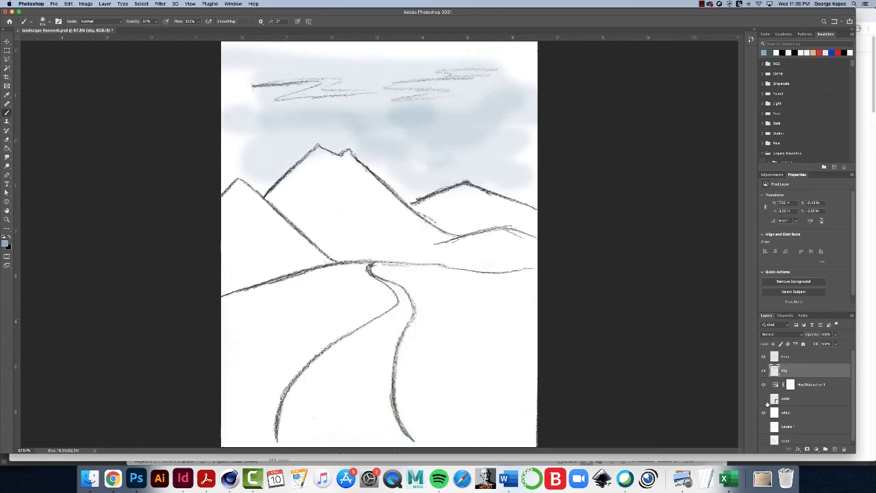
pyautogui.click(765, 400)
pyautogui.click(765, 400)
pyautogui.click(764, 371)
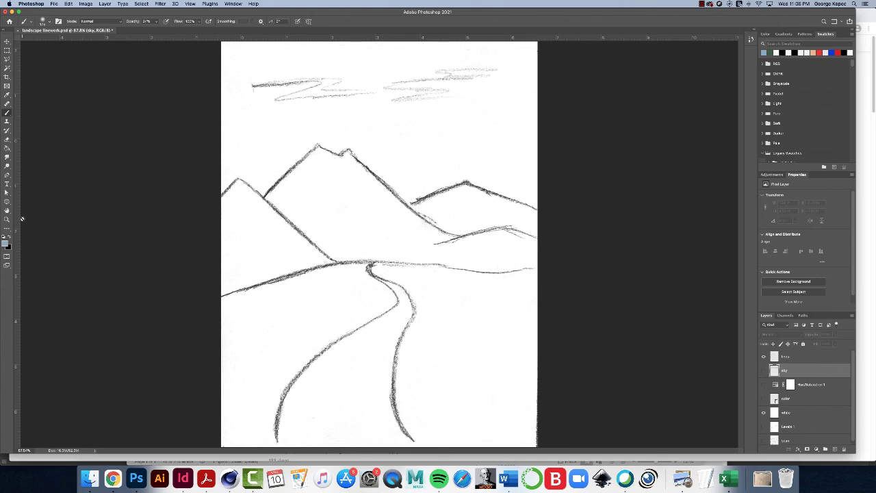
# Erase the stray specks and smudges inside the central mountain on the lines layer with an enlarged Eraser.
pyautogui.click(7, 219)
pyautogui.click(363, 216)
pyautogui.click(364, 219)
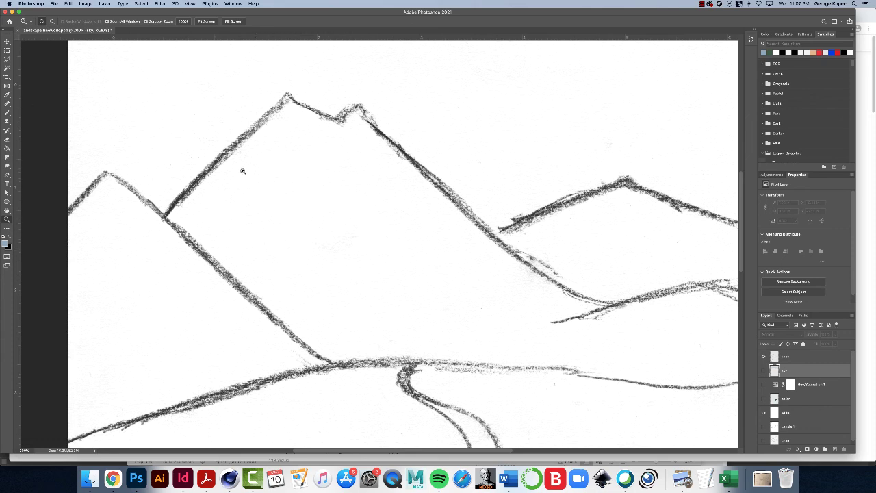
pyautogui.click(7, 140)
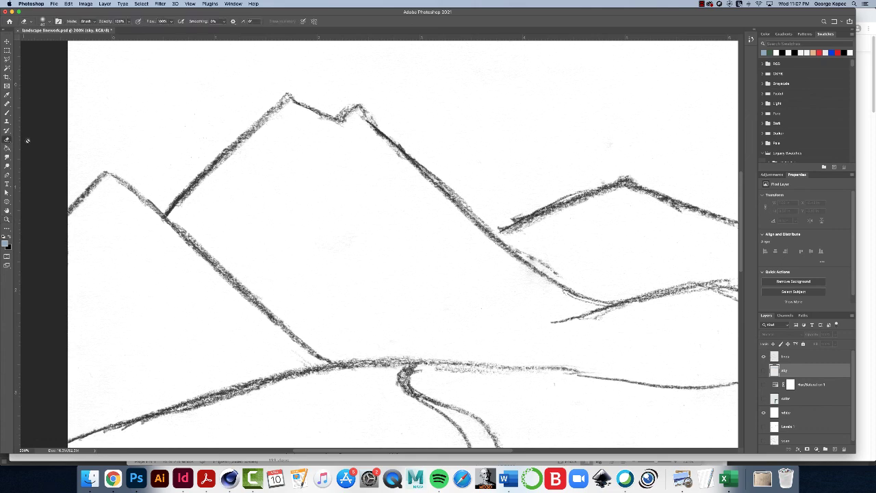
pyautogui.click(805, 357)
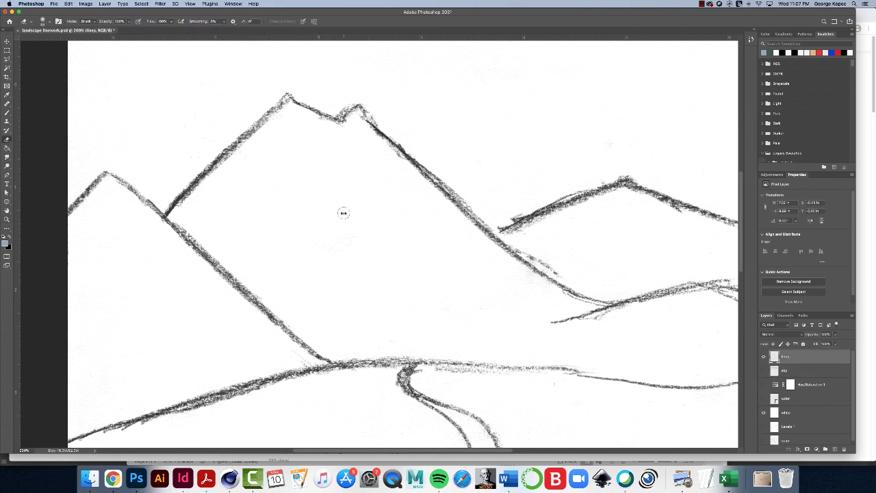
pyautogui.press(']')
pyautogui.press(']')
pyautogui.press(']')
pyautogui.press(']')
pyautogui.press(']')
pyautogui.moveTo(362, 243)
pyautogui.mouseDown()
pyautogui.moveTo(361, 217)
pyautogui.moveTo(394, 226)
pyautogui.mouseUp()
pyautogui.press(']')
pyautogui.press(']')
pyautogui.press(']')
pyautogui.press(']')
pyautogui.press('super+minus')
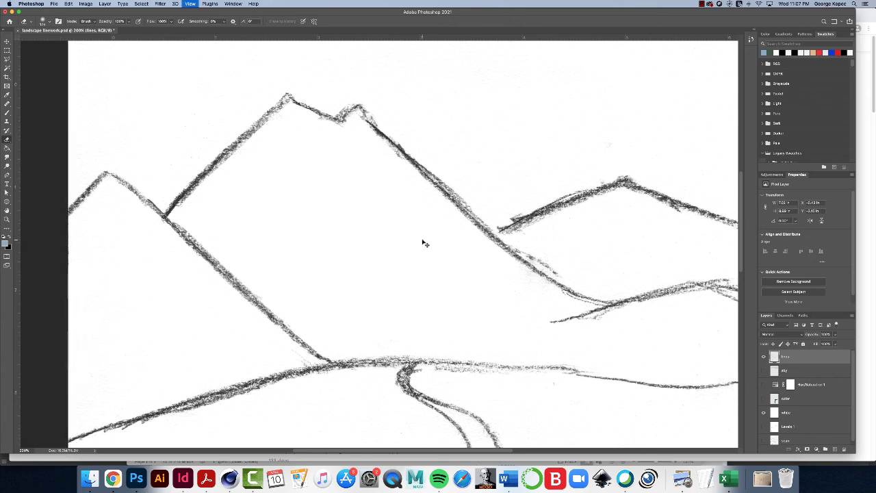